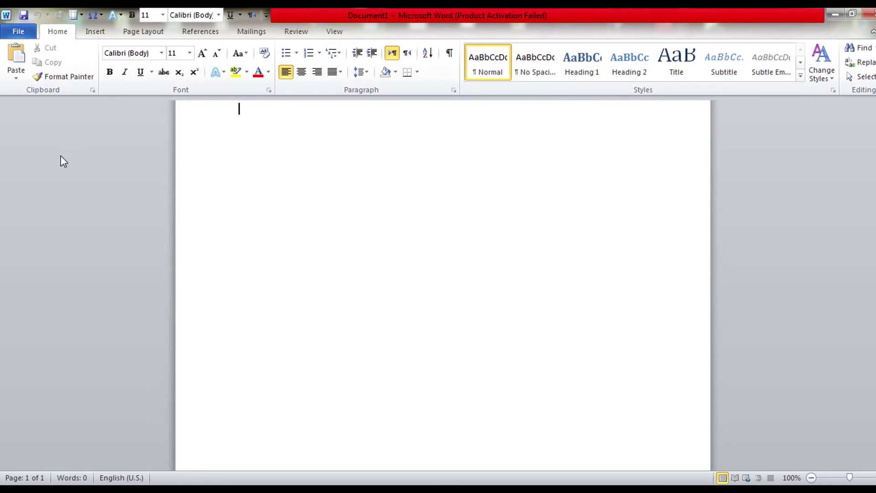
# Step: Look over the recent documents, the available fonts and the quick styles for the blank document
pyautogui.click(19, 32)
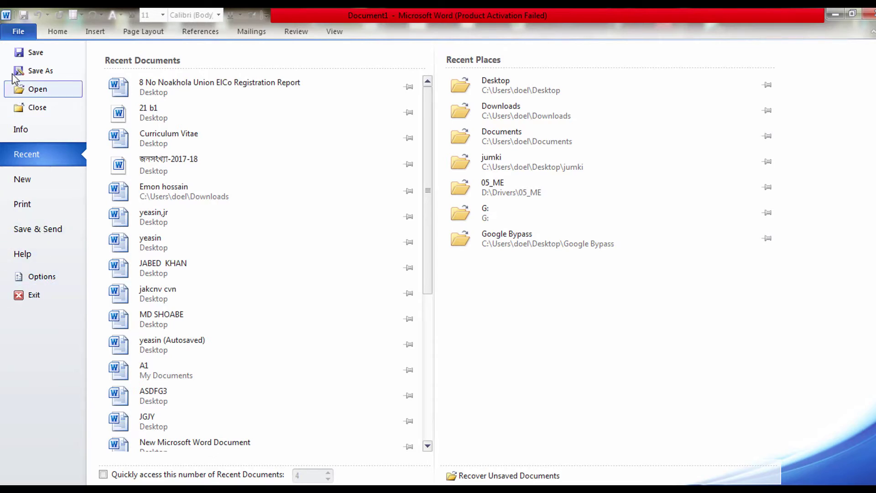
pyautogui.click(18, 32)
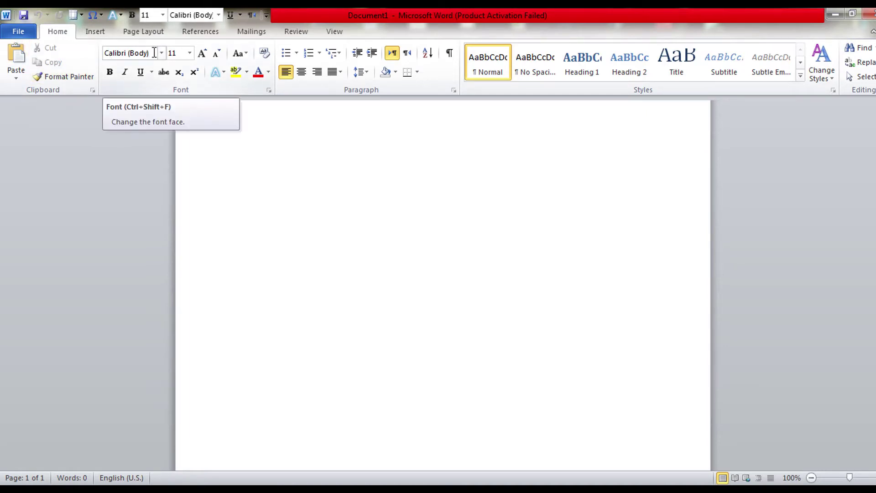
pyautogui.click(162, 53)
pyautogui.click(161, 53)
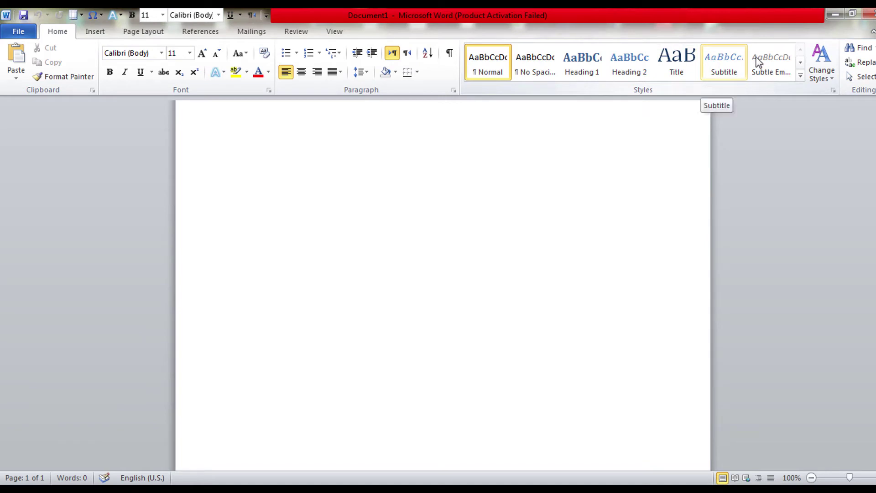
pyautogui.click(800, 76)
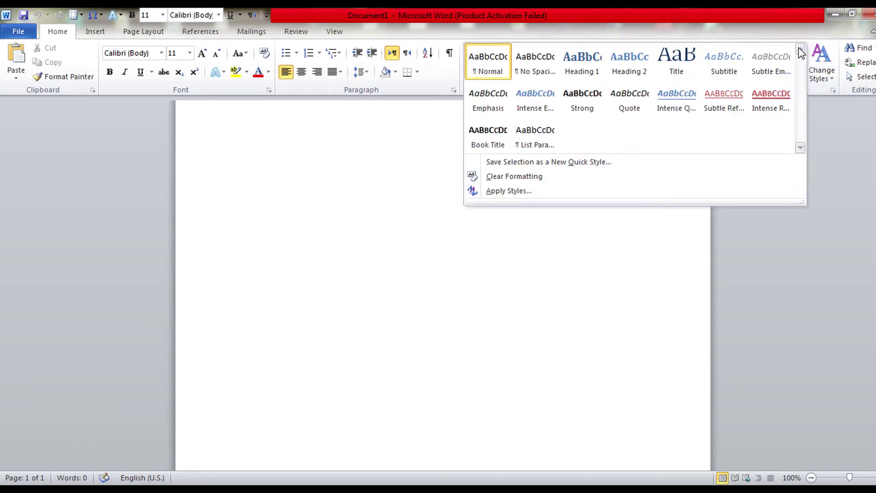
pyautogui.click(823, 64)
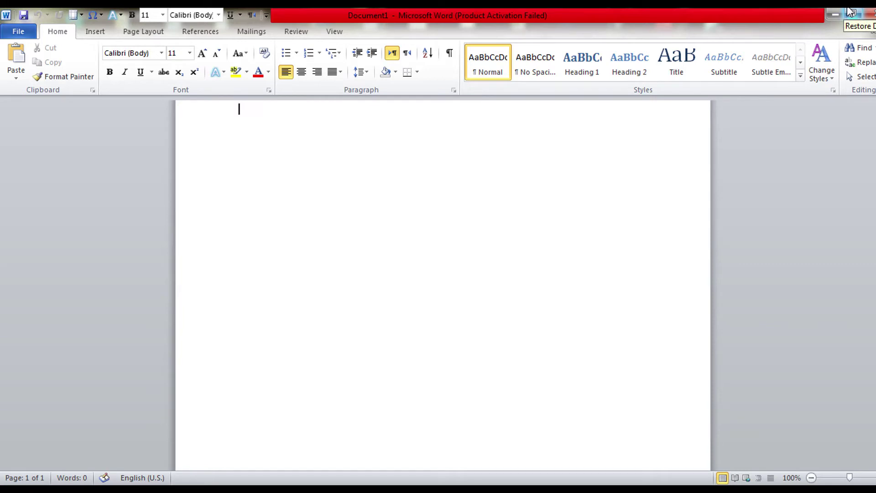
# Step: Examine the insertion options for tables, signature lines, equations and symbols
pyautogui.click(95, 32)
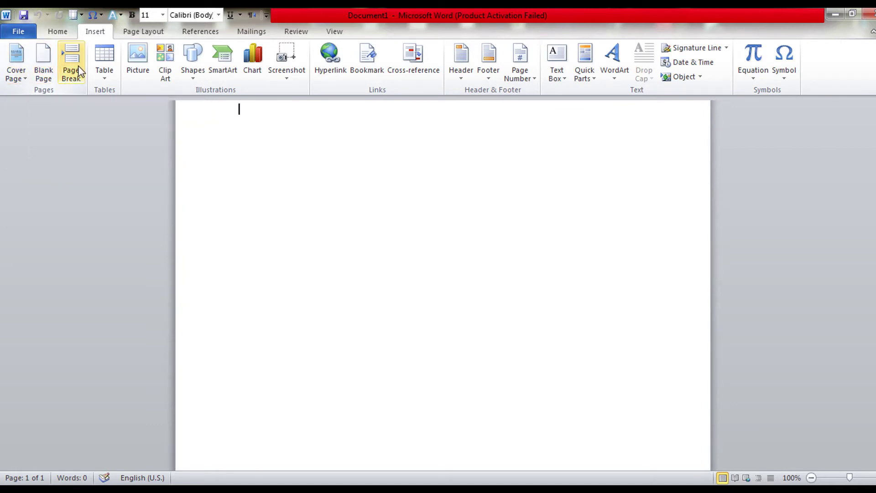
pyautogui.click(103, 81)
pyautogui.click(103, 80)
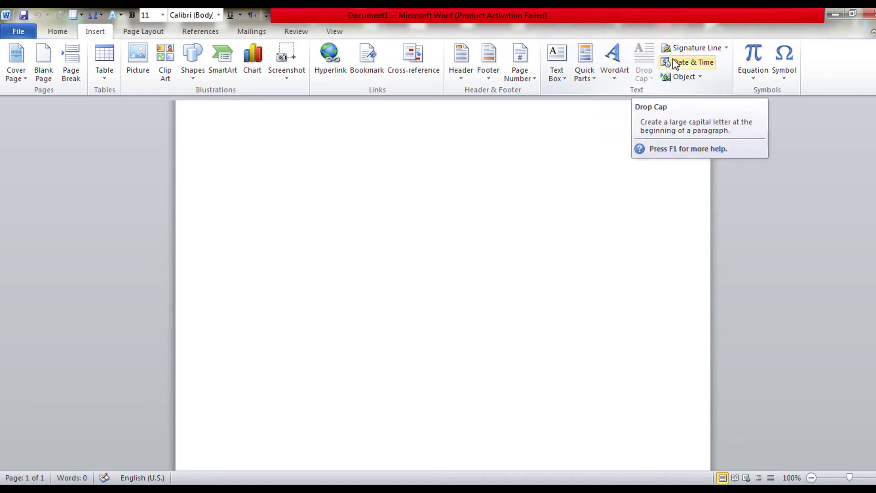
pyautogui.click(725, 49)
pyautogui.click(726, 49)
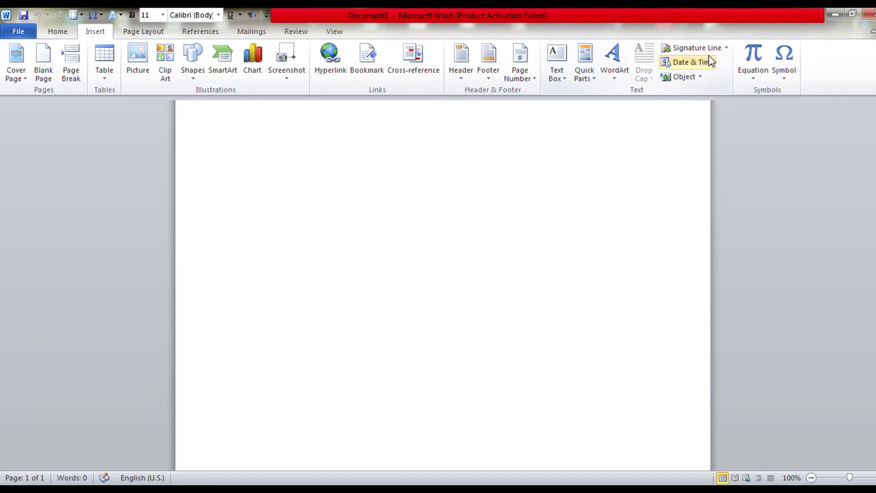
pyautogui.click(756, 78)
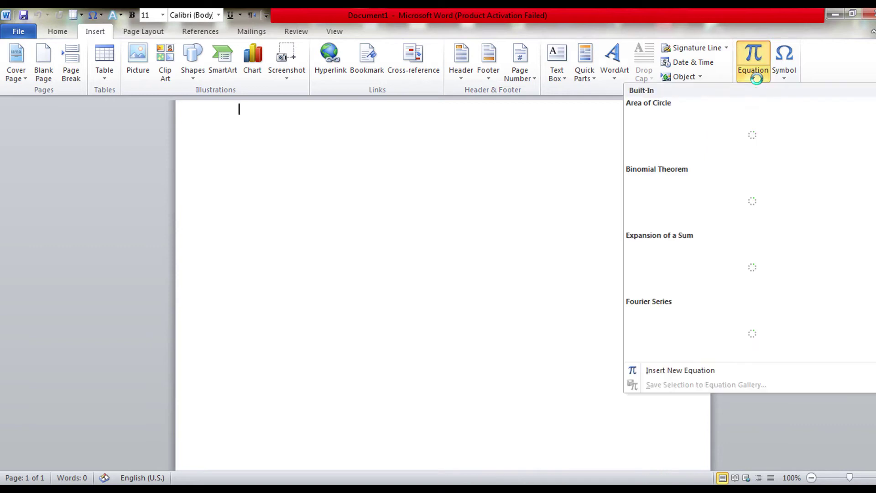
pyautogui.click(758, 81)
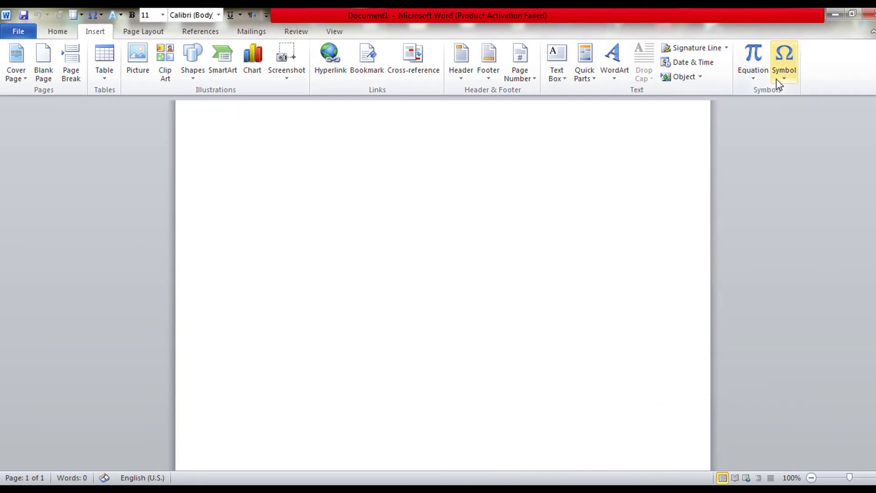
pyautogui.click(779, 82)
pyautogui.click(779, 82)
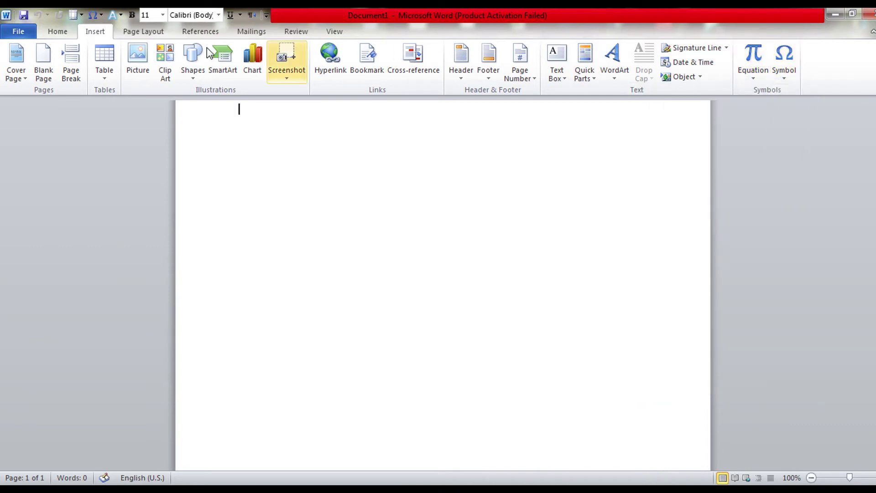
# Step: Examine the built-in document themes and their color, font and effect sets
pyautogui.click(139, 32)
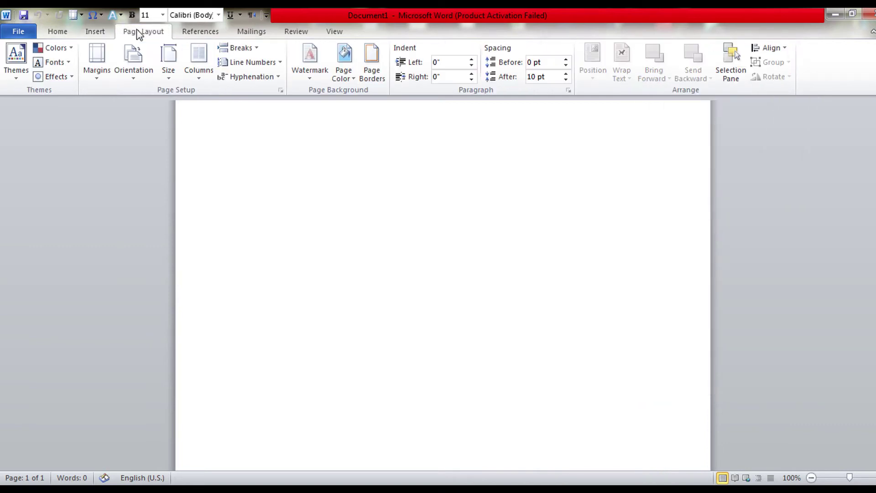
pyautogui.click(16, 73)
pyautogui.click(64, 48)
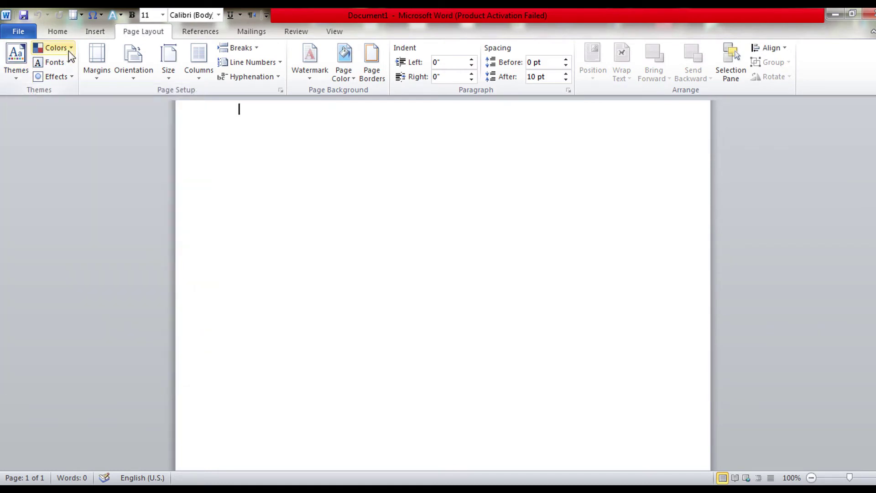
pyautogui.click(68, 48)
pyautogui.click(70, 60)
pyautogui.click(70, 59)
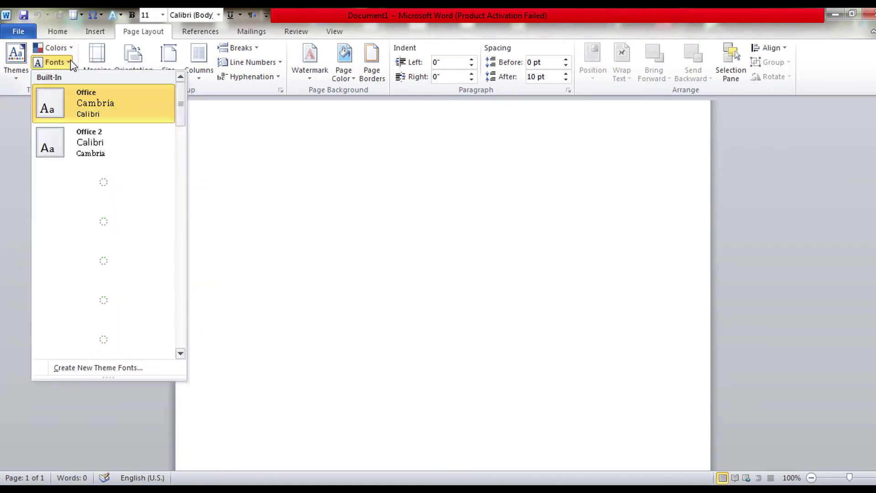
pyautogui.click(71, 76)
pyautogui.click(70, 77)
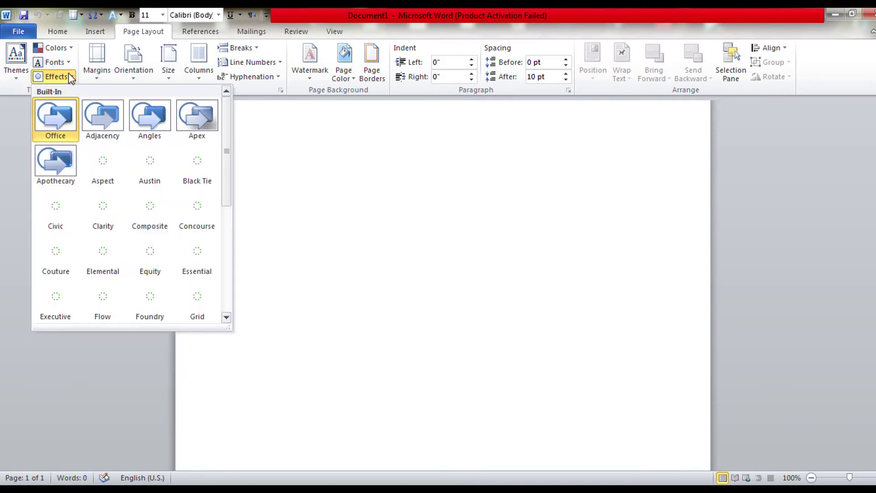
# Step: Review the page setup choices for margins, orientation, paper size and columns
pyautogui.click(97, 75)
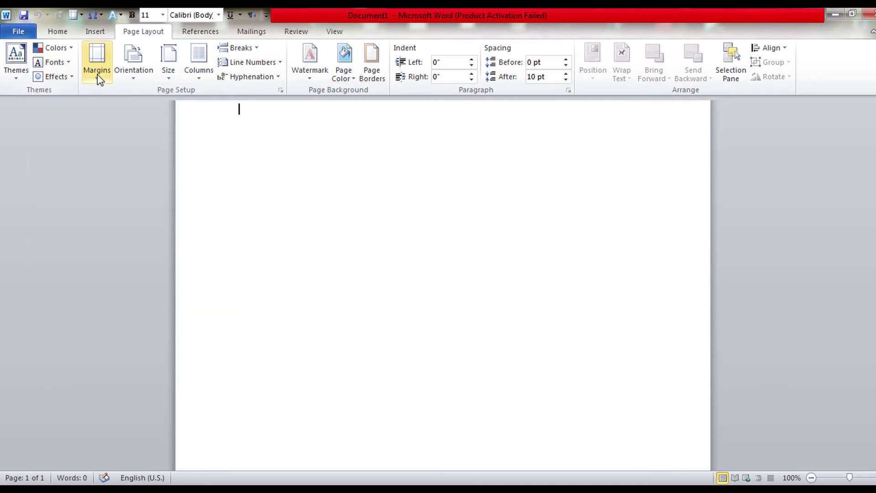
pyautogui.click(97, 74)
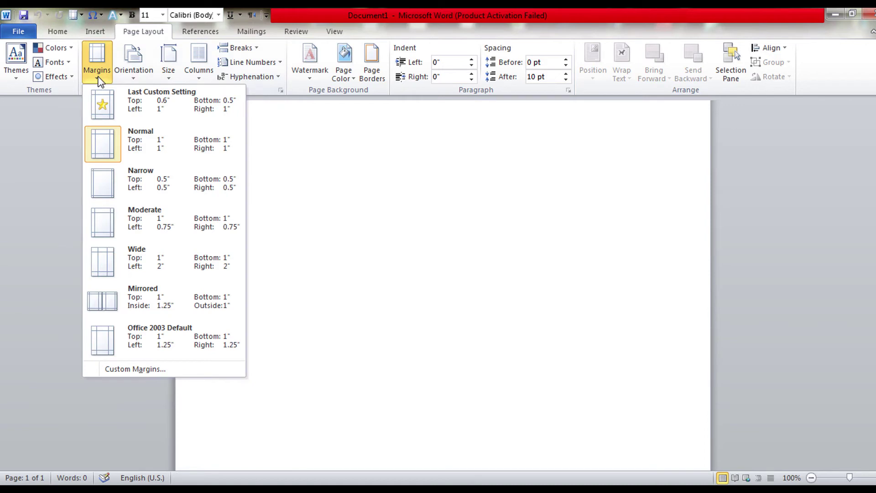
pyautogui.click(127, 76)
pyautogui.click(130, 79)
pyautogui.click(134, 81)
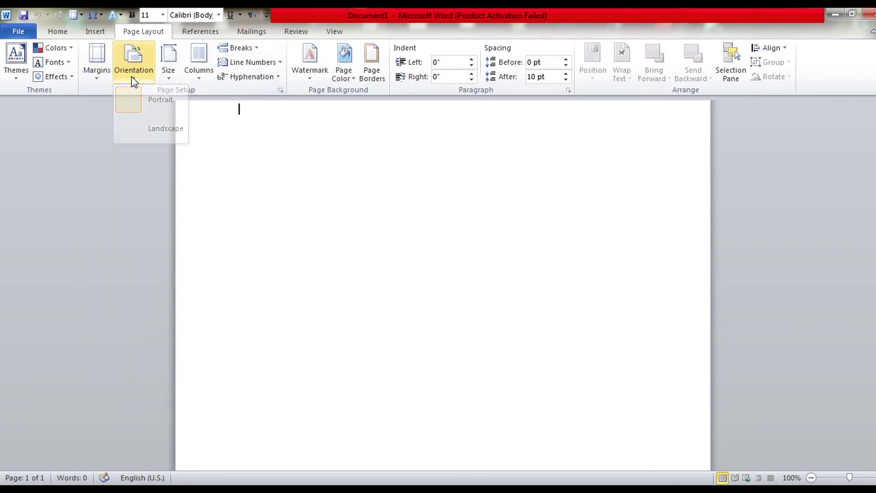
pyautogui.click(167, 75)
pyautogui.click(181, 81)
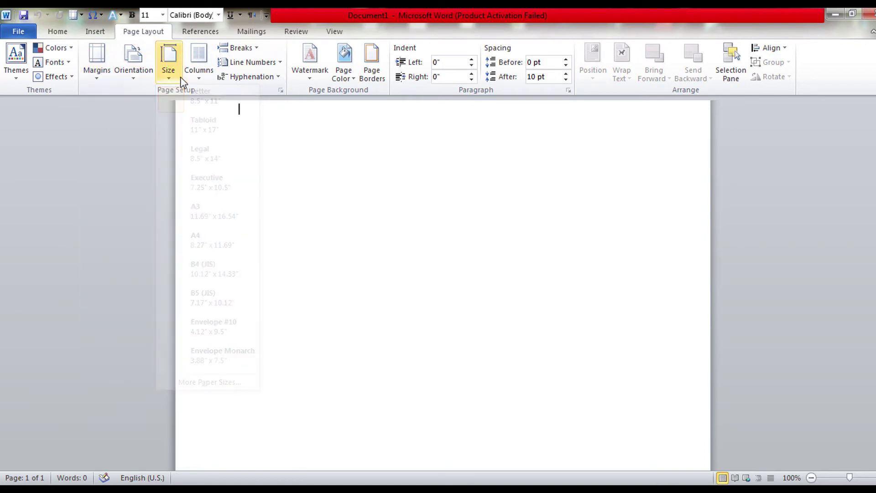
pyautogui.click(191, 78)
pyautogui.click(191, 78)
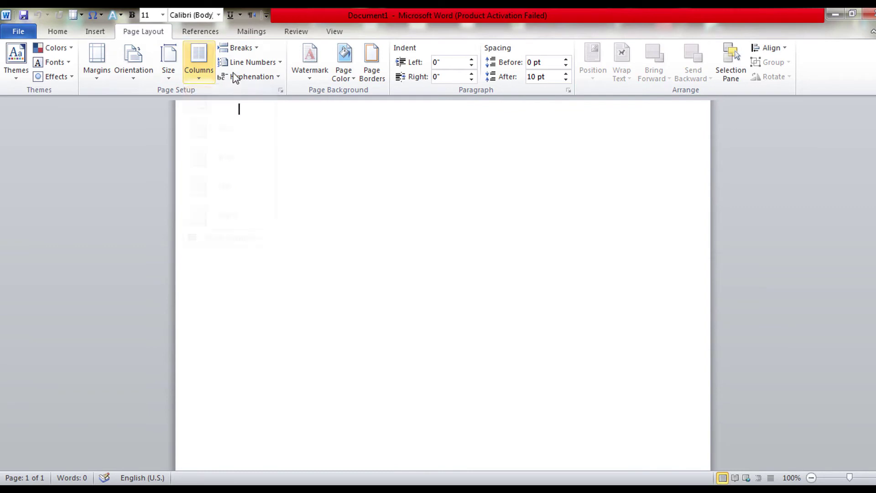
# Step: Review the options for page breaks, line numbers and hyphenation
pyautogui.click(254, 47)
pyautogui.click(253, 47)
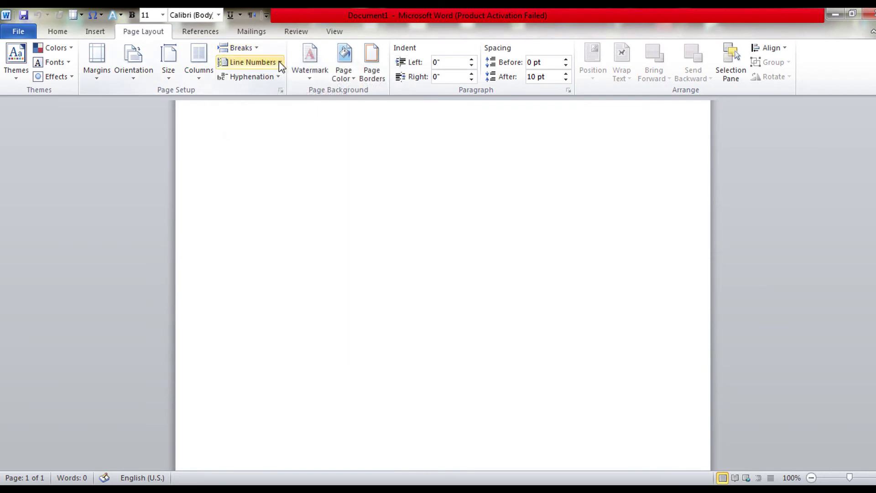
pyautogui.click(278, 61)
pyautogui.click(278, 62)
pyautogui.click(280, 77)
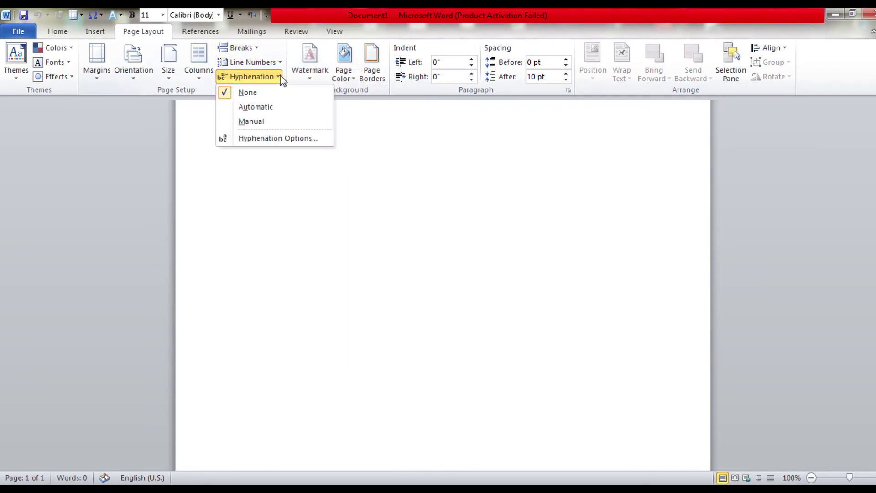
pyautogui.click(280, 78)
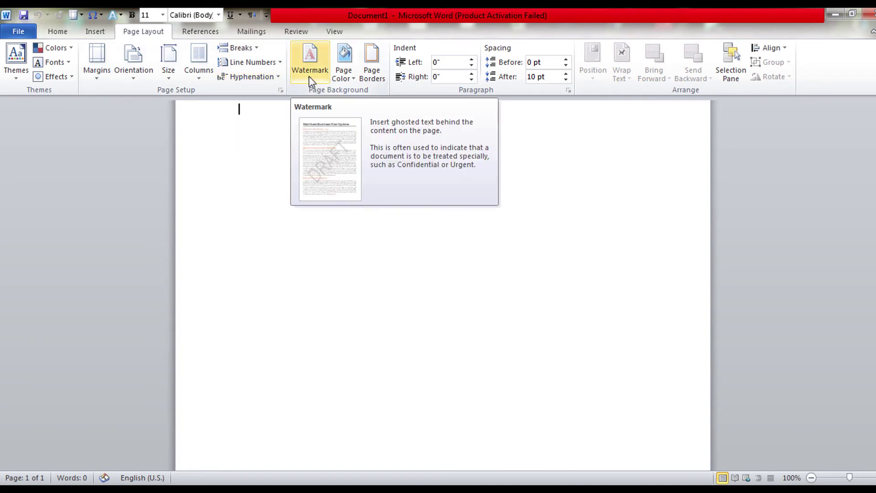
# Step: Look through the preset watermarks and the page background colors
pyautogui.click(308, 76)
pyautogui.click(309, 76)
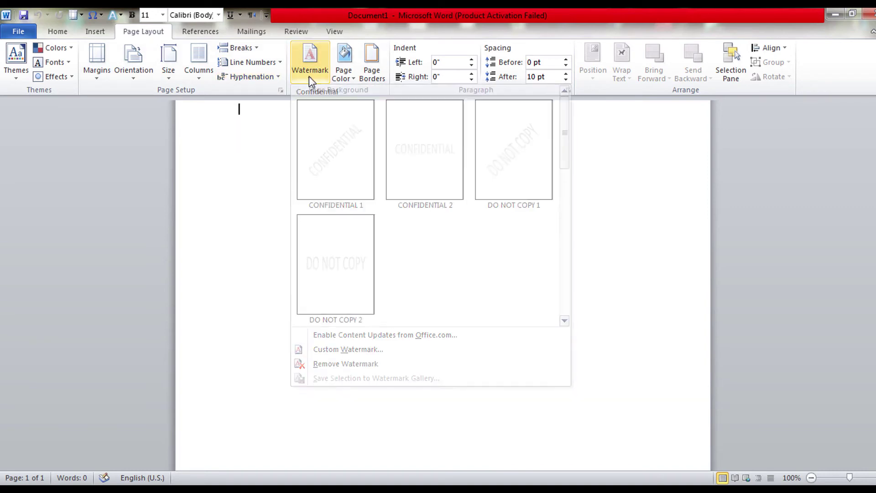
pyautogui.click(353, 76)
pyautogui.click(352, 78)
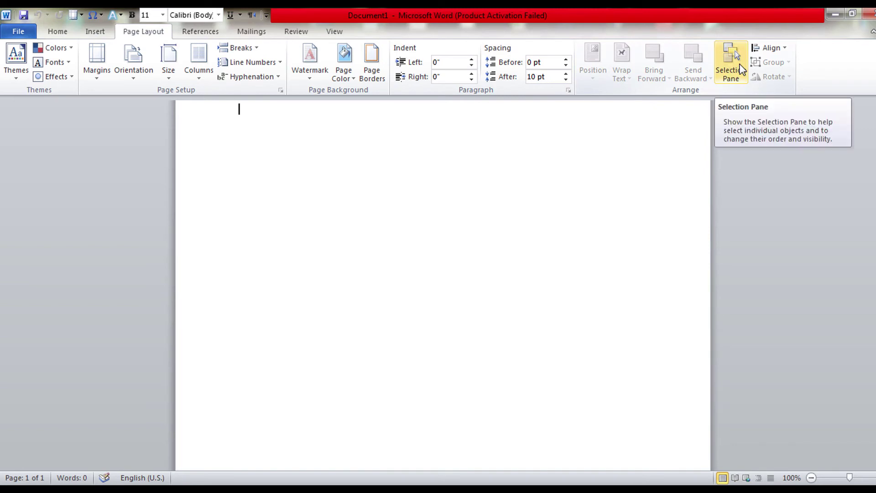
# Step: Look over the built-in table of contents designs and the mail merge commands
pyautogui.click(194, 32)
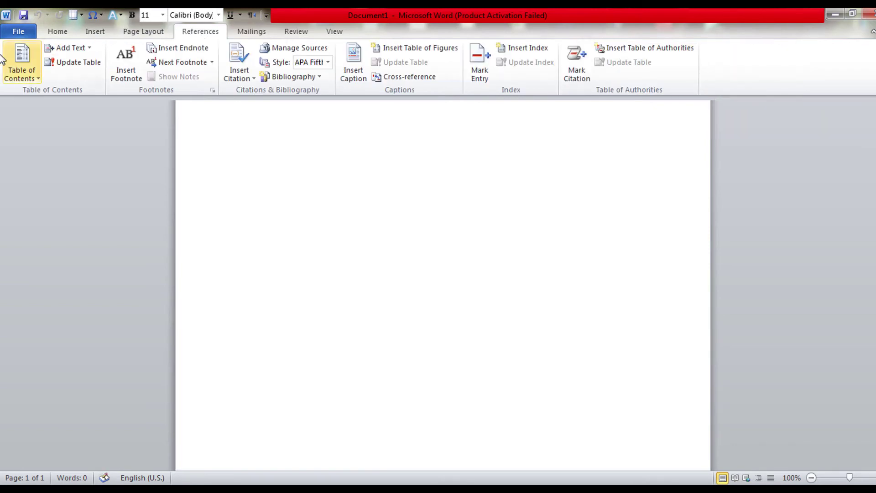
pyautogui.click(36, 81)
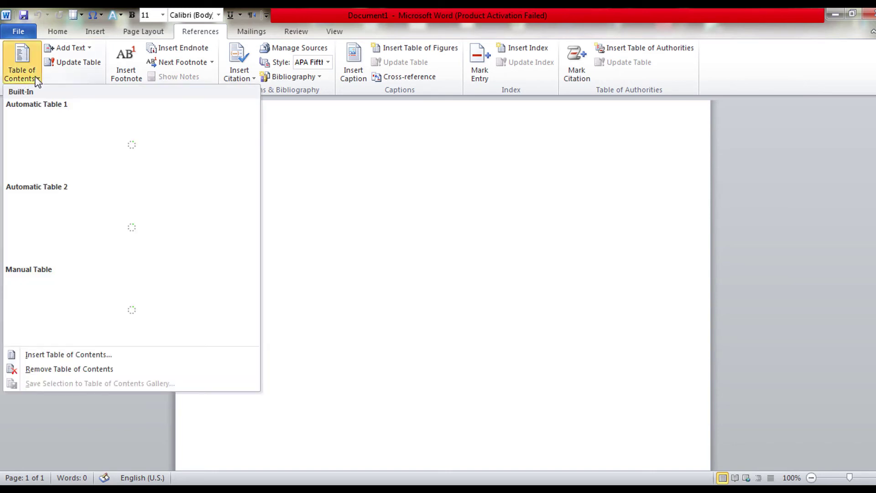
pyautogui.click(36, 81)
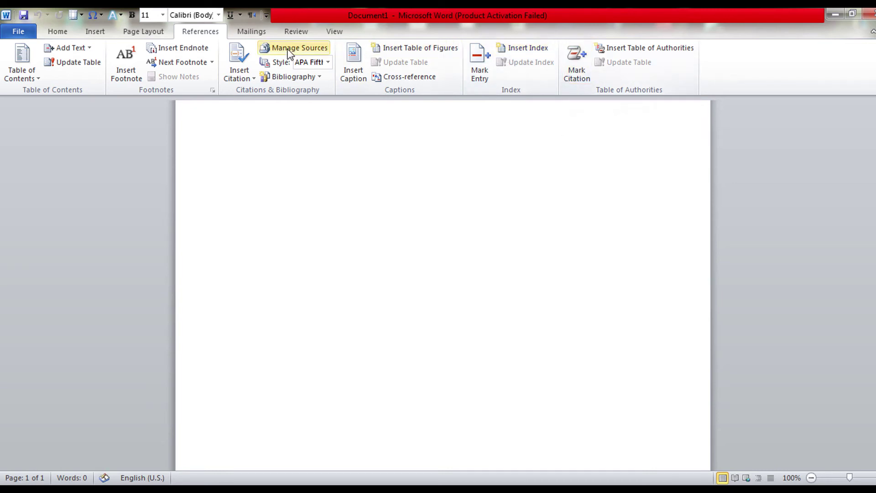
pyautogui.click(251, 32)
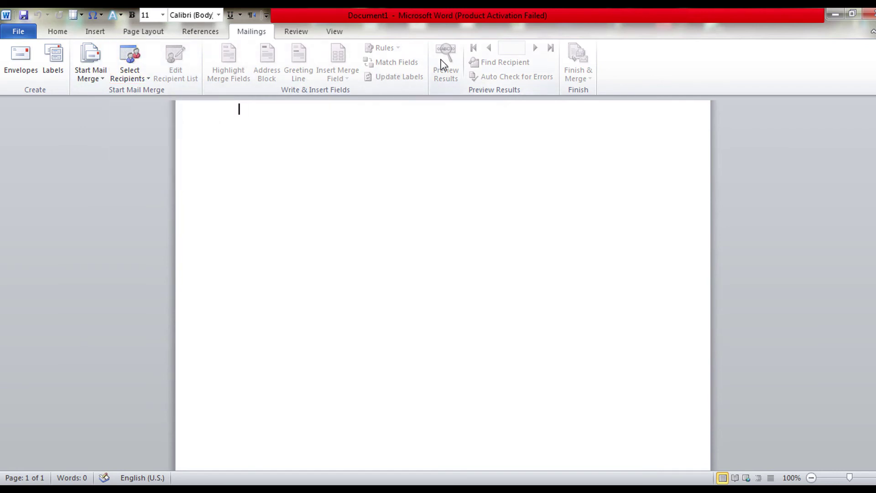
# Step: Examine the review options for tracking changes, markup display and the Reviewing Pane
pyautogui.click(294, 32)
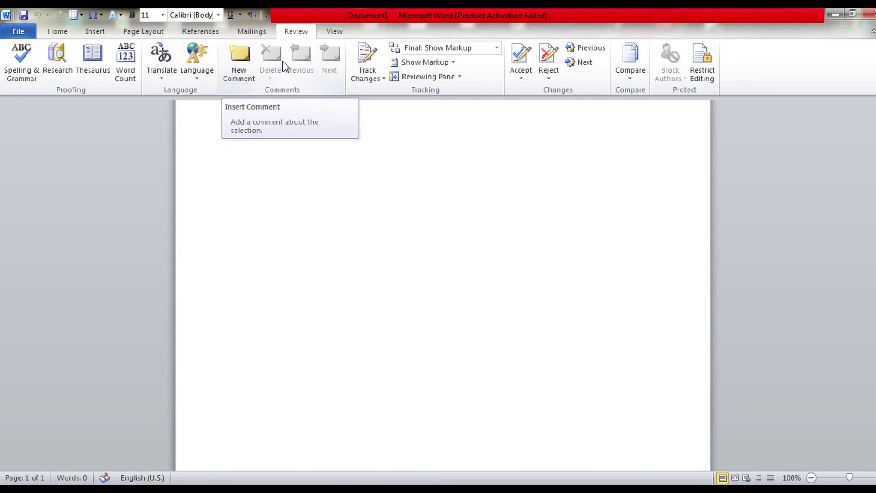
pyautogui.click(381, 77)
pyautogui.click(382, 78)
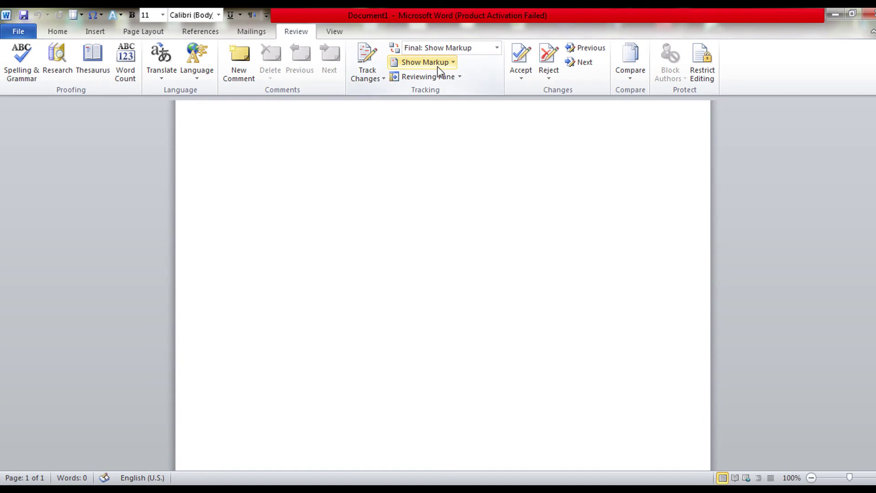
pyautogui.click(496, 48)
pyautogui.click(454, 63)
pyautogui.click(454, 62)
pyautogui.click(454, 63)
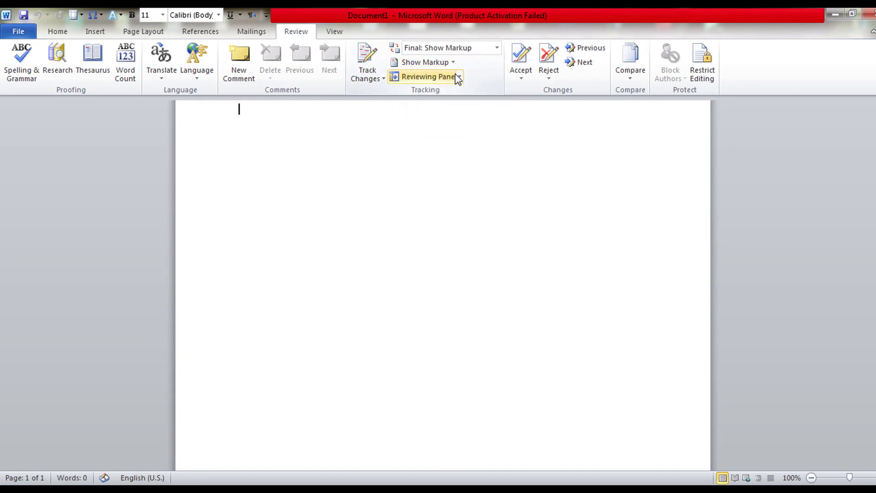
pyautogui.click(458, 77)
pyautogui.click(459, 77)
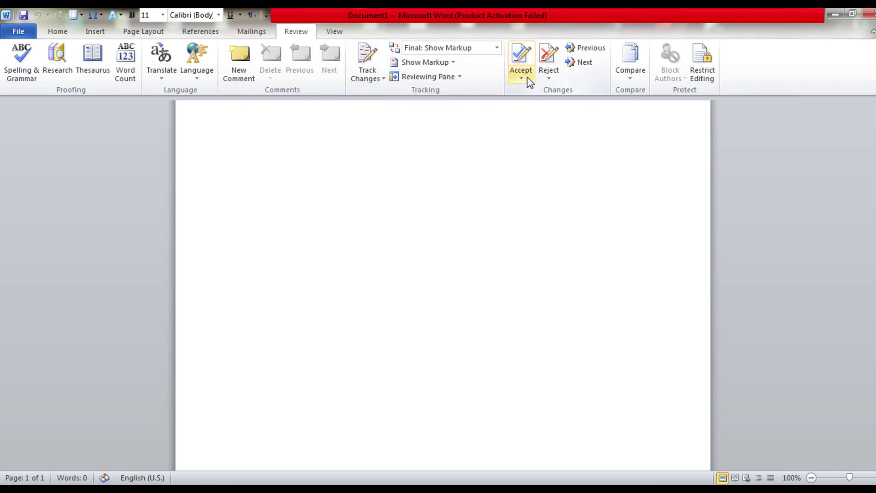
# Step: Check the available choices for accepting and rejecting tracked changes
pyautogui.click(525, 78)
pyautogui.click(545, 80)
pyautogui.click(544, 81)
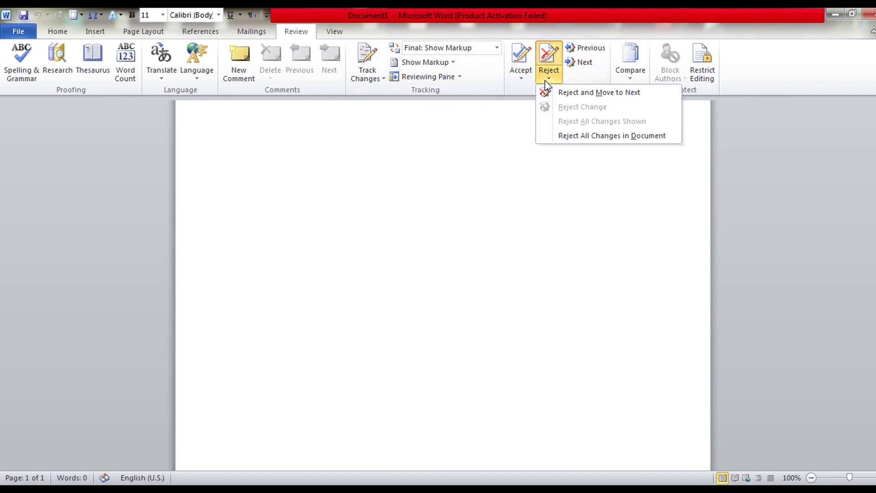
pyautogui.click(545, 80)
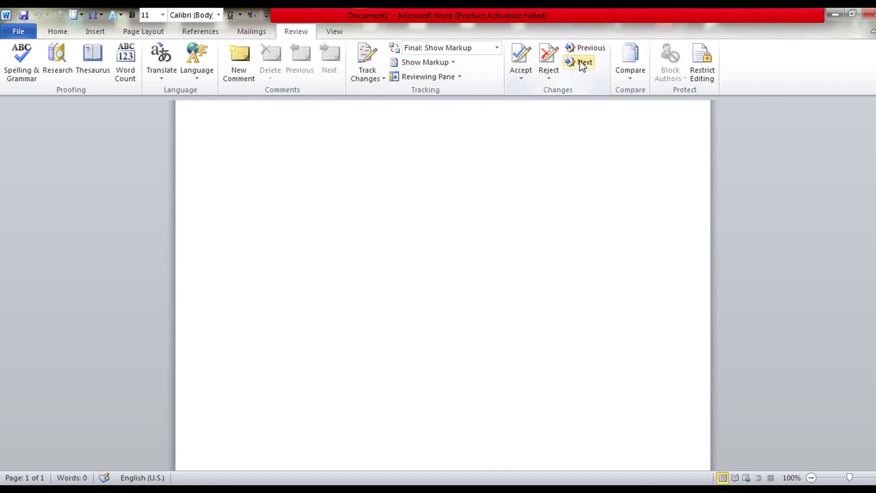
# Step: Check the available choices for comparing document versions
pyautogui.click(630, 75)
pyautogui.click(671, 83)
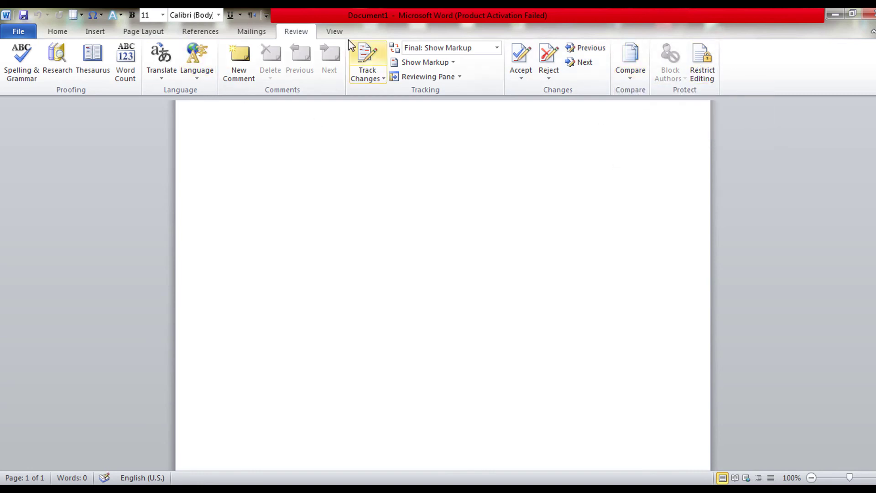
# Step: Preview the blank document in Full Screen Reading, Web Layout and Outline views, and return to Print Layout
pyautogui.click(336, 33)
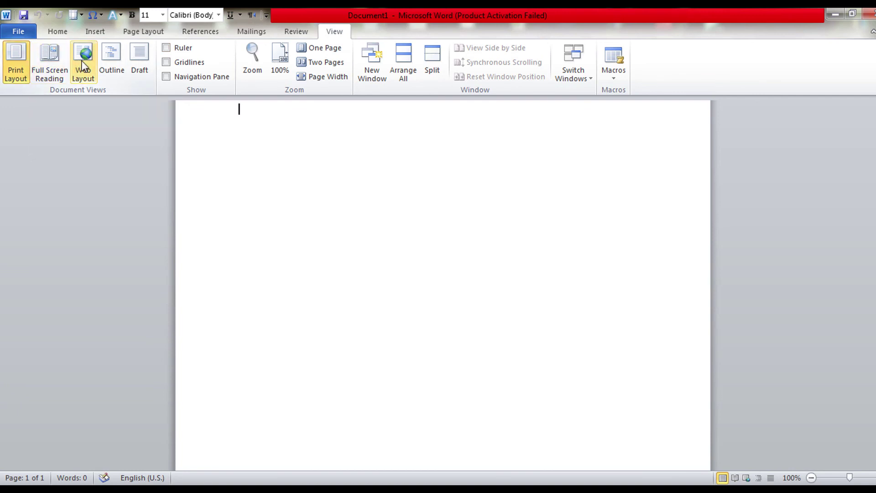
pyautogui.click(54, 62)
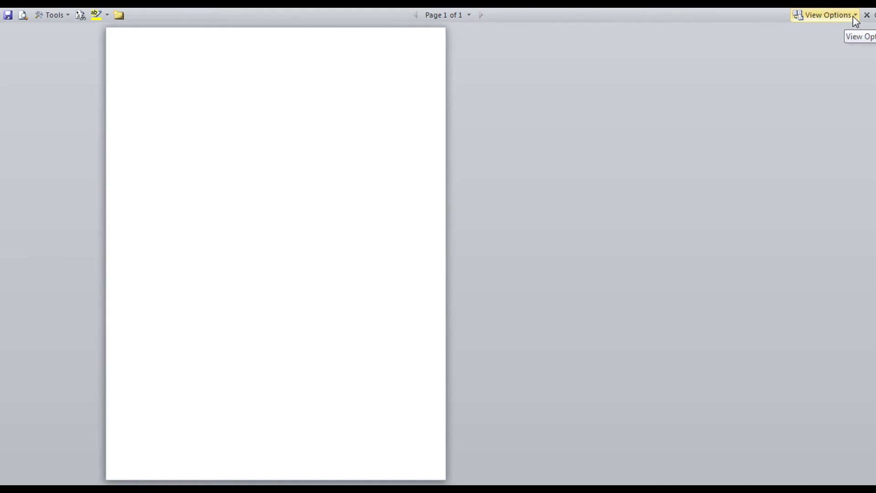
pyautogui.click(867, 15)
pyautogui.click(83, 62)
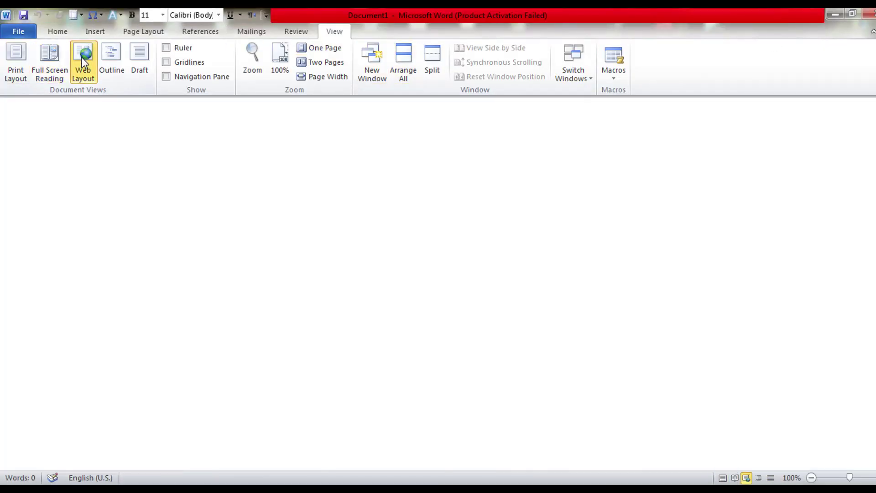
pyautogui.click(110, 61)
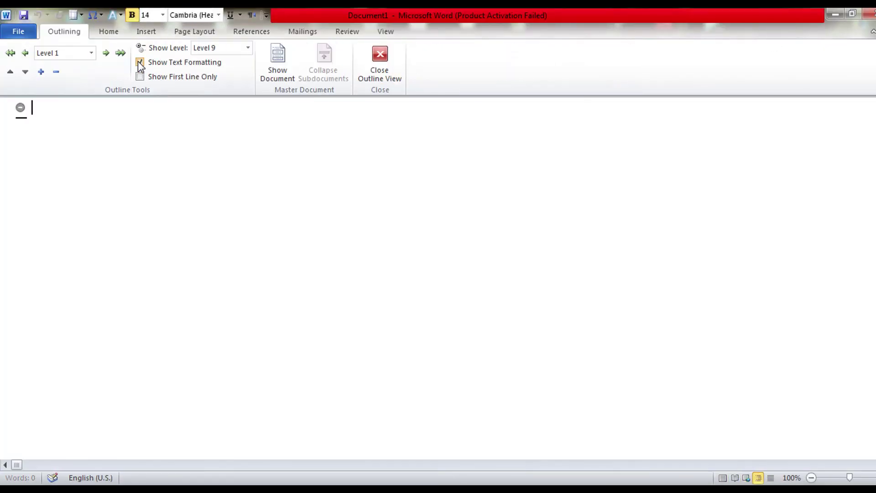
pyautogui.click(379, 63)
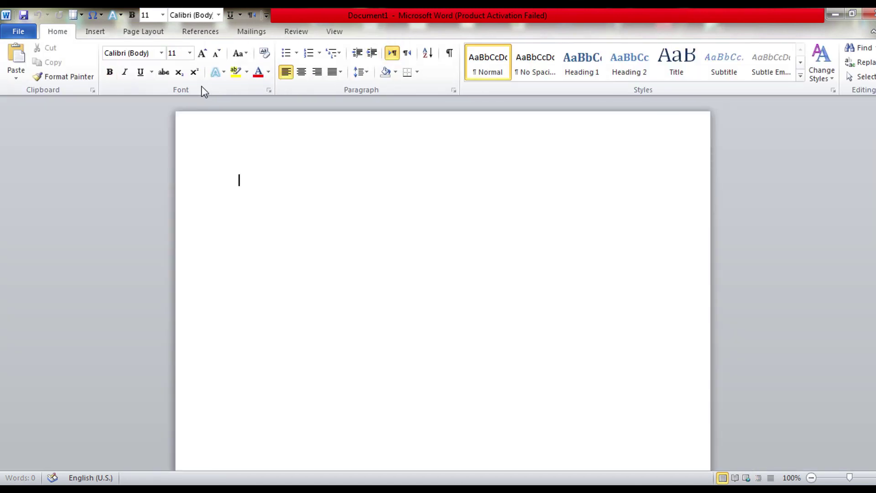
# Step: Show the ruler around the document page
pyautogui.click(334, 31)
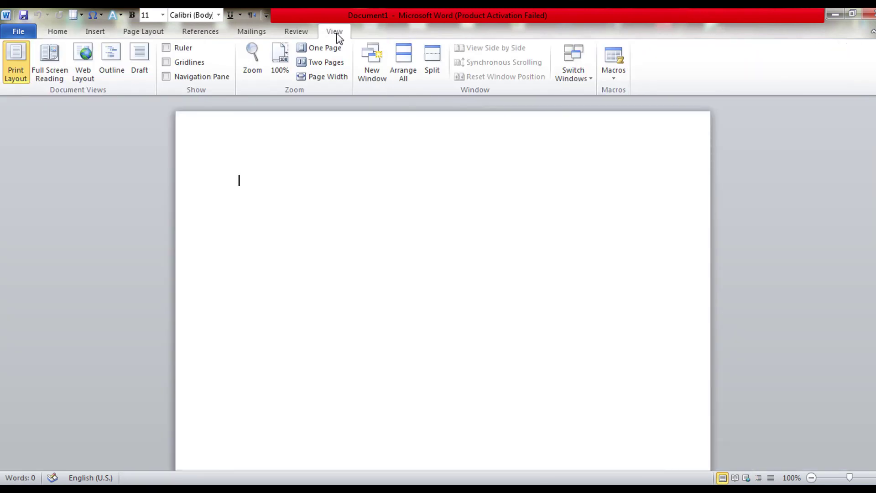
pyautogui.click(180, 54)
pyautogui.click(180, 53)
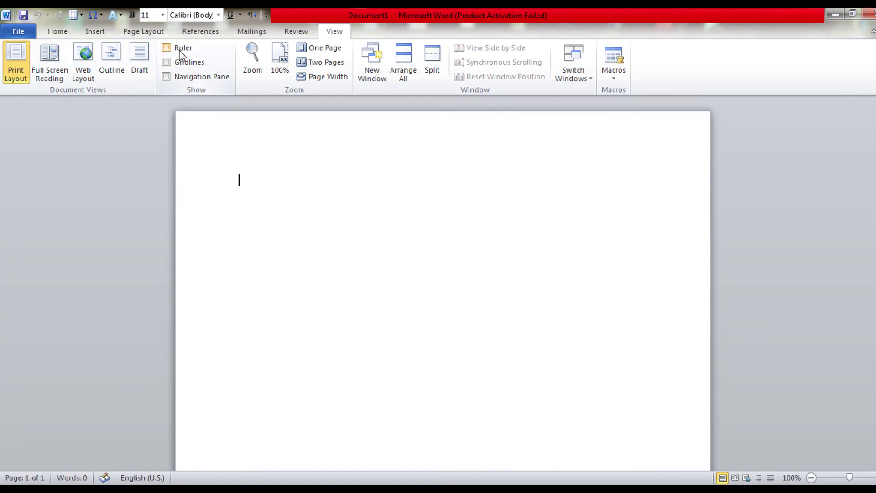
pyautogui.click(180, 53)
# Step: Display the page gridlines and the Navigation Pane one after the other, hiding each again
pyautogui.click(182, 63)
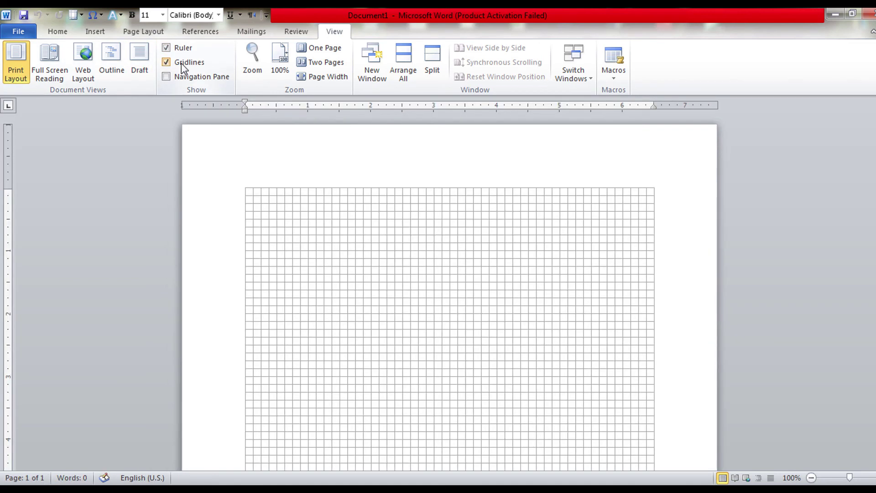
pyautogui.click(182, 63)
pyautogui.click(180, 75)
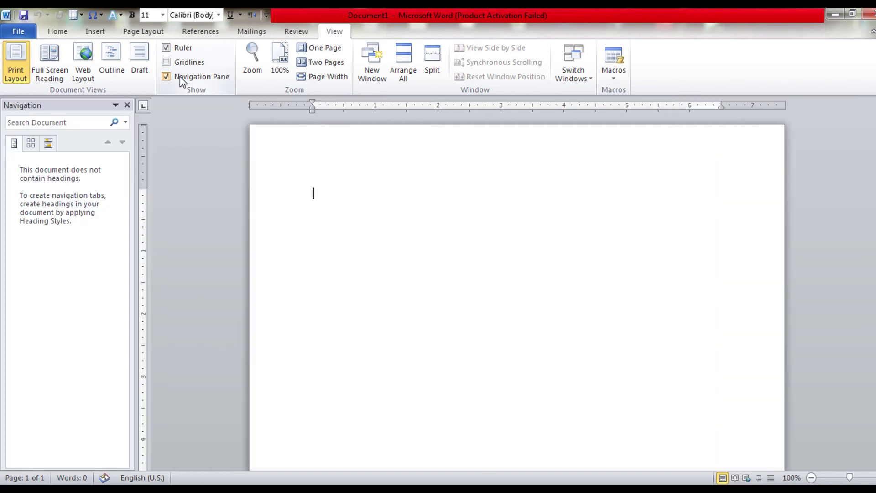
pyautogui.click(180, 75)
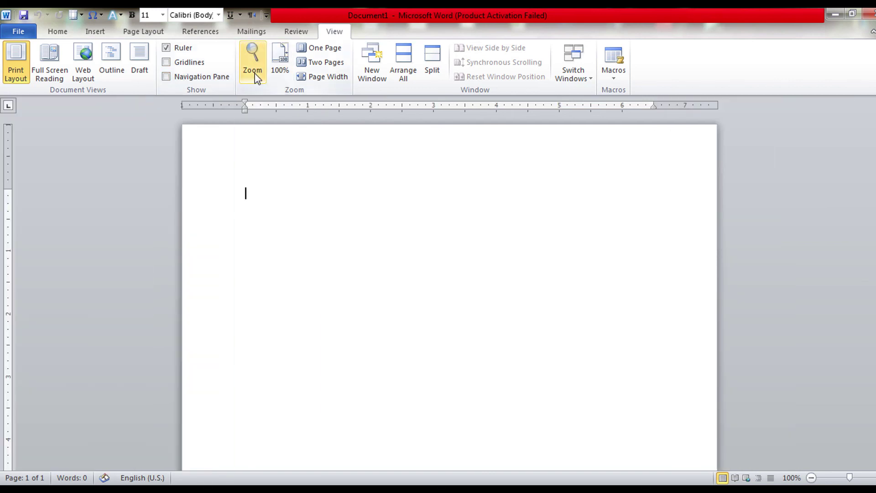